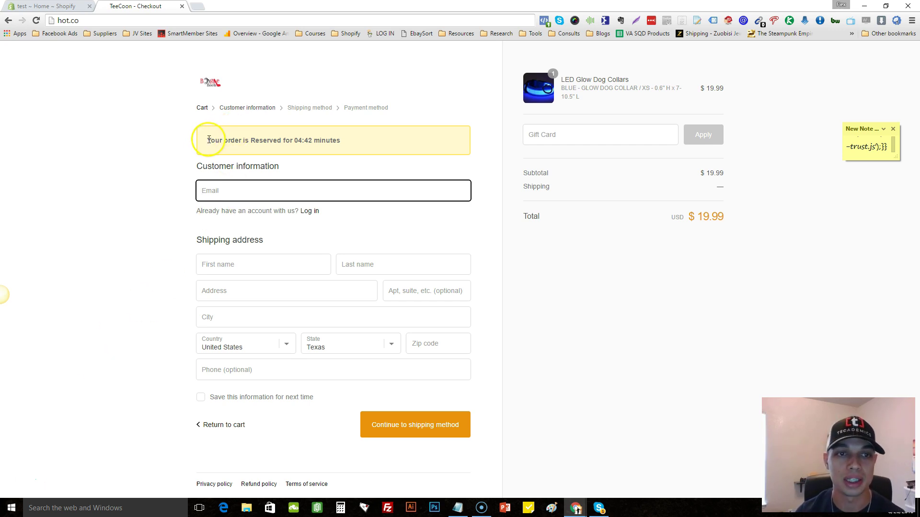
- Highlight and review the 'order reserved' countdown banner text on the checkout page
{"action": "left_click_drag", "start_coordinate": [207, 140], "coordinate": [345, 142]}
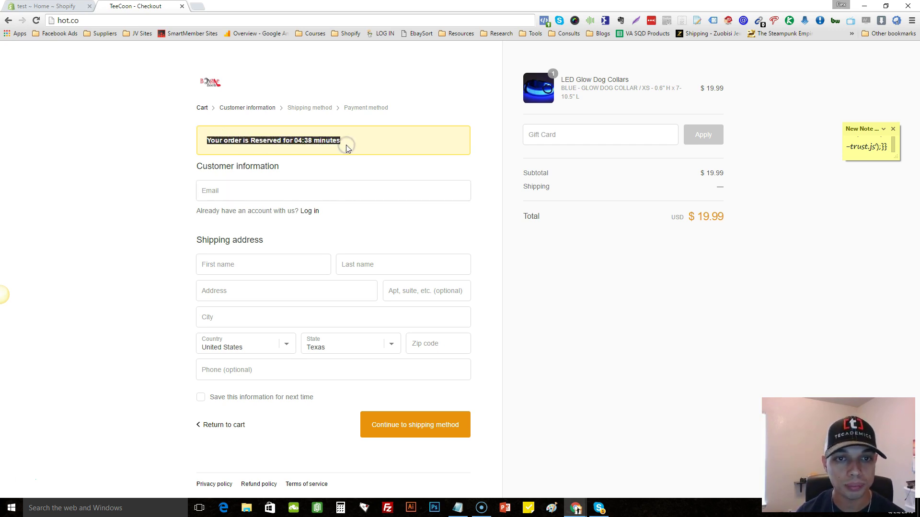
{"action": "left_click", "coordinate": [225, 147]}
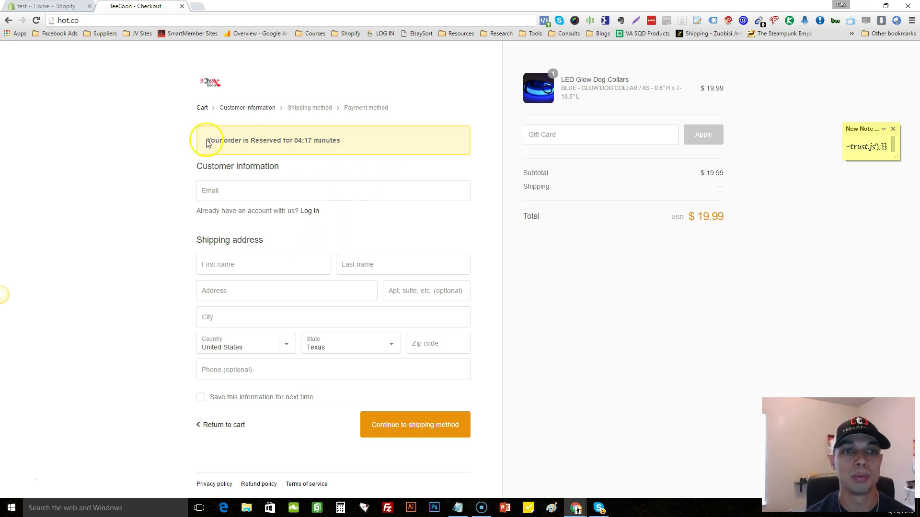
{"action": "left_click_drag", "start_coordinate": [206, 141], "coordinate": [351, 138]}
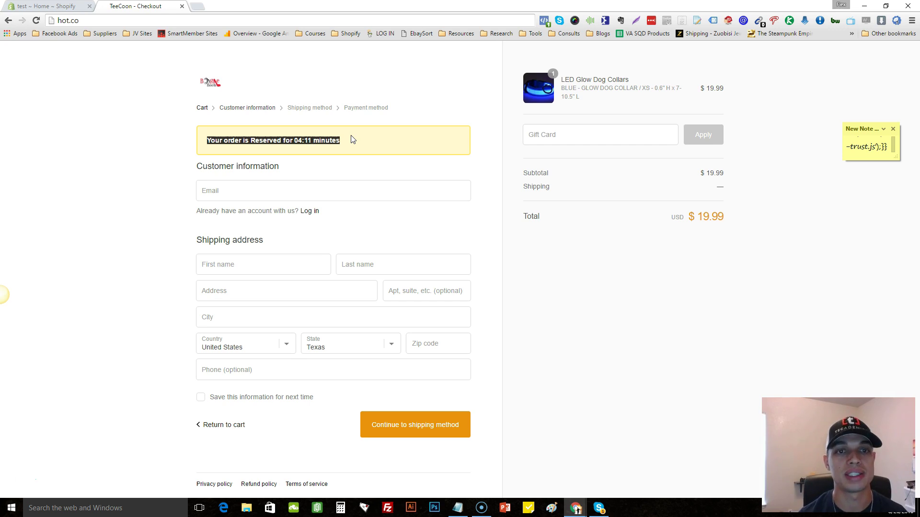
{"action": "left_click", "coordinate": [351, 139]}
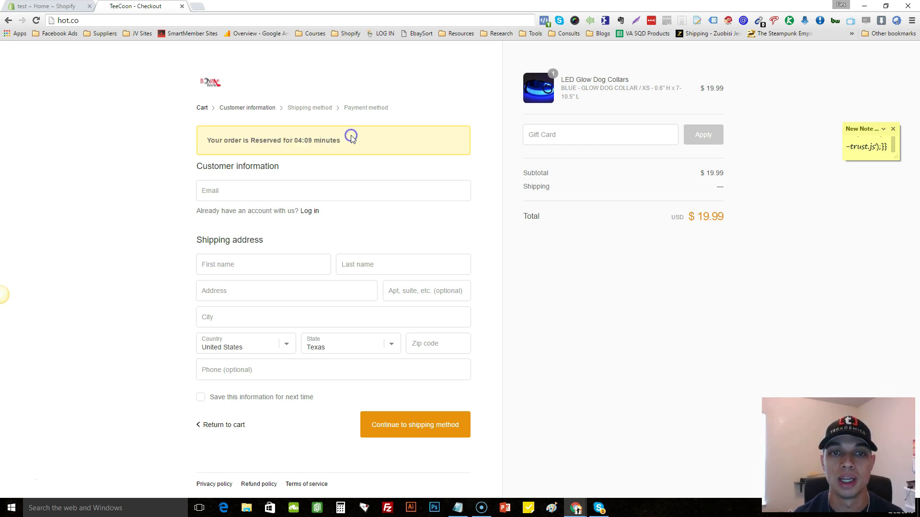
{"action": "left_click", "coordinate": [168, 164]}
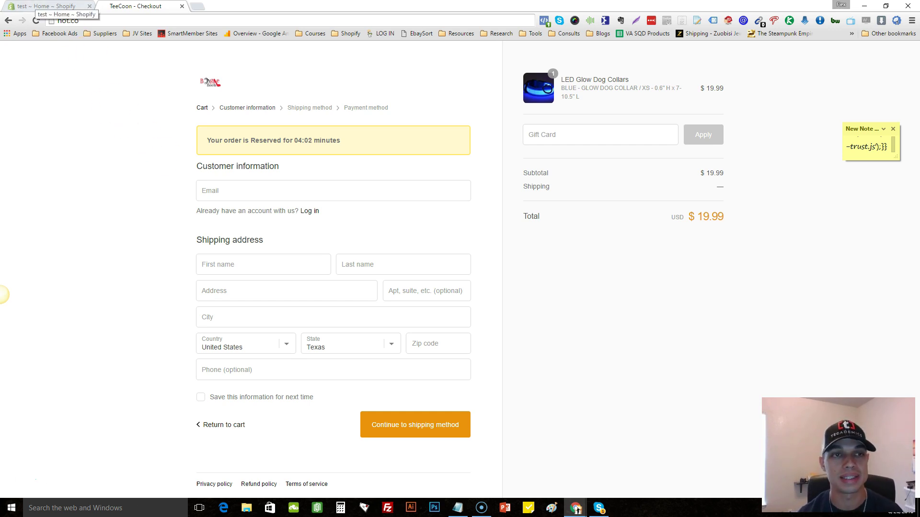
- Go to Online Store Preferences in the admin and find the Google Analytics section
{"action": "left_click", "coordinate": [48, 6]}
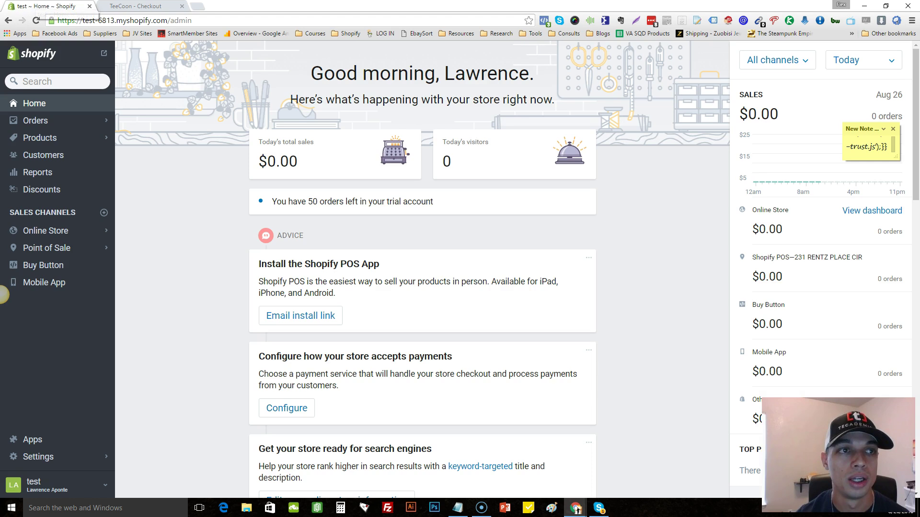
{"action": "left_click", "coordinate": [48, 231]}
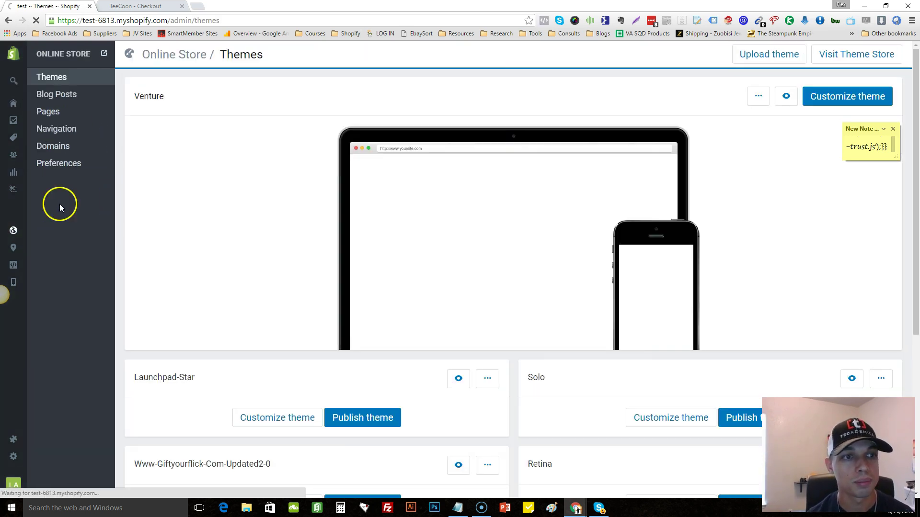
{"action": "left_click", "coordinate": [63, 167]}
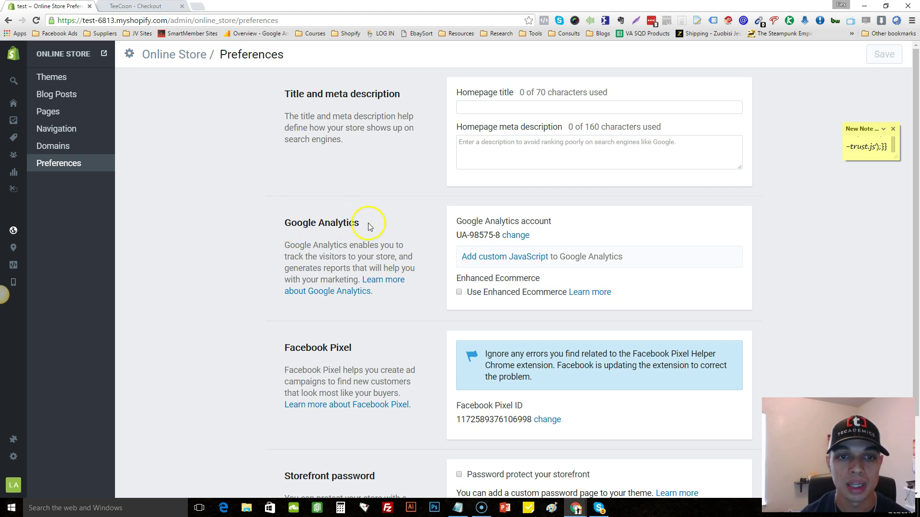
{"action": "triple_click", "coordinate": [350, 222]}
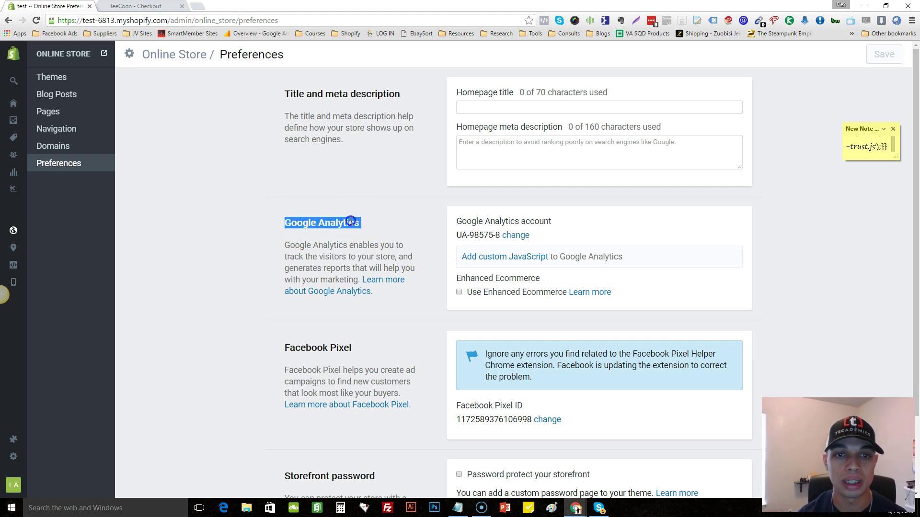
{"action": "left_click", "coordinate": [374, 230]}
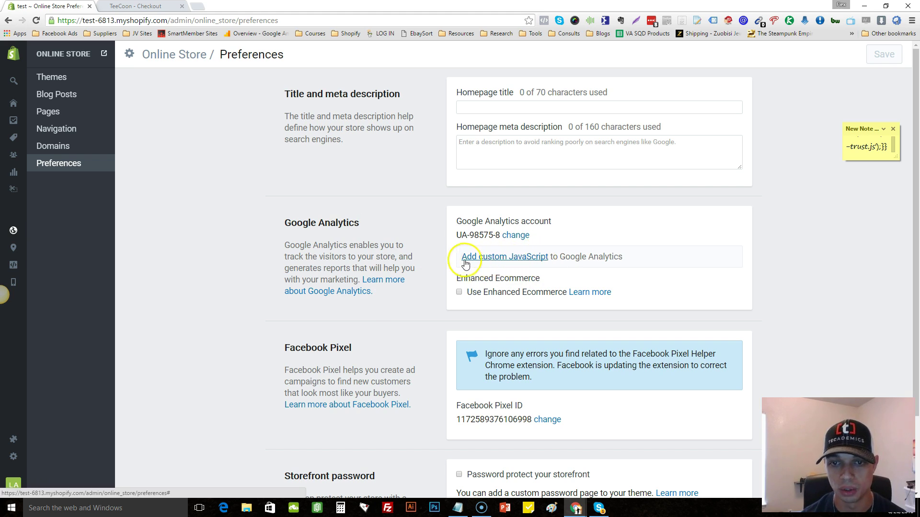
- Reveal the custom JavaScript box and copy the countdown script from the sticky note
{"action": "left_click", "coordinate": [531, 260]}
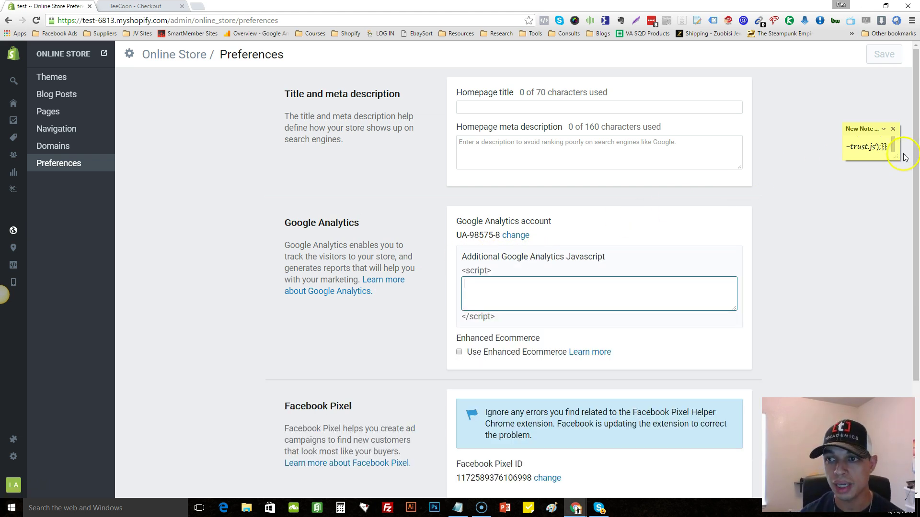
{"action": "left_click_drag", "start_coordinate": [895, 159], "coordinate": [908, 280]}
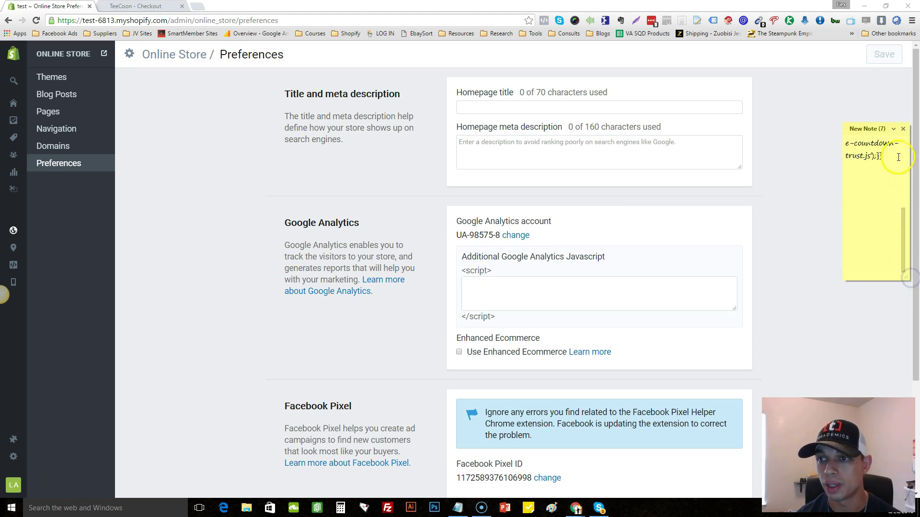
{"action": "left_click_drag", "start_coordinate": [899, 157], "coordinate": [802, 88]}
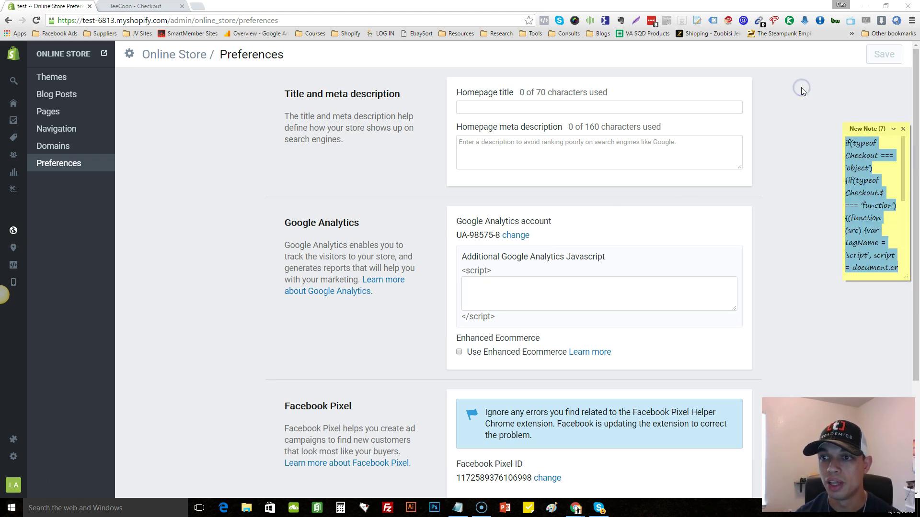
{"action": "left_click", "coordinate": [864, 177]}
{"action": "right_click", "coordinate": [864, 178]}
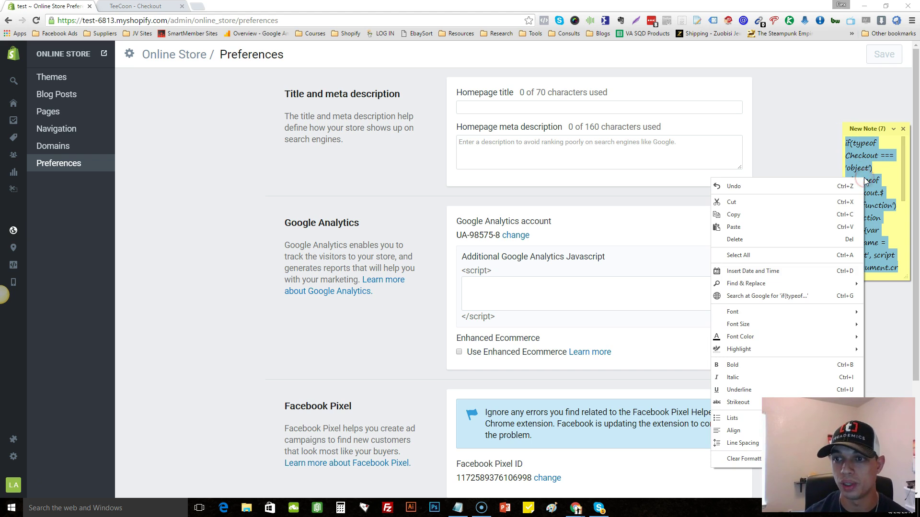
{"action": "left_click", "coordinate": [824, 214]}
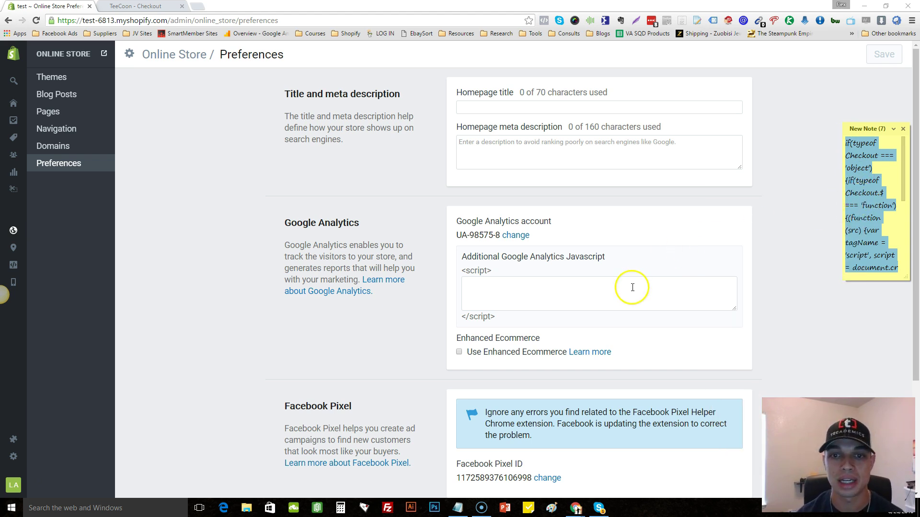
{"action": "left_click_drag", "start_coordinate": [842, 126], "coordinate": [855, 149]}
- Paste the script into the Additional Google Analytics JavaScript box and save preferences
{"action": "left_click", "coordinate": [497, 293]}
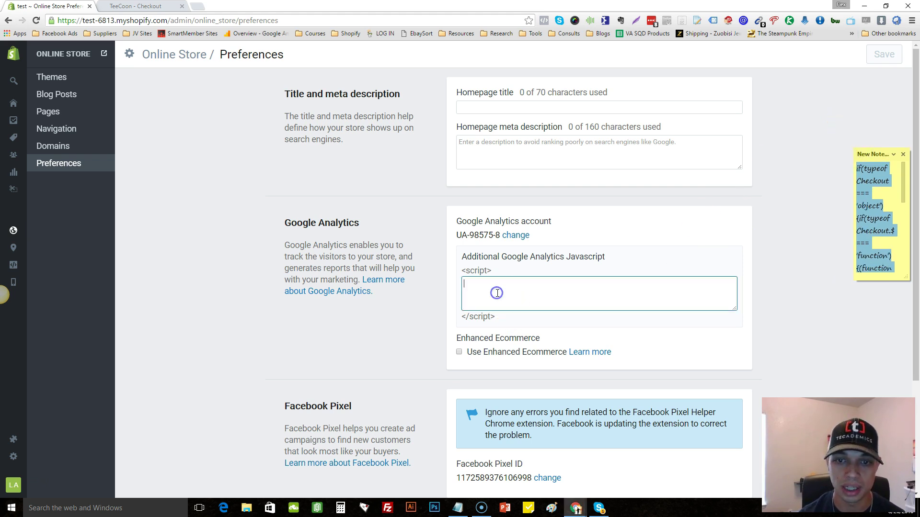
{"action": "right_click", "coordinate": [497, 293]}
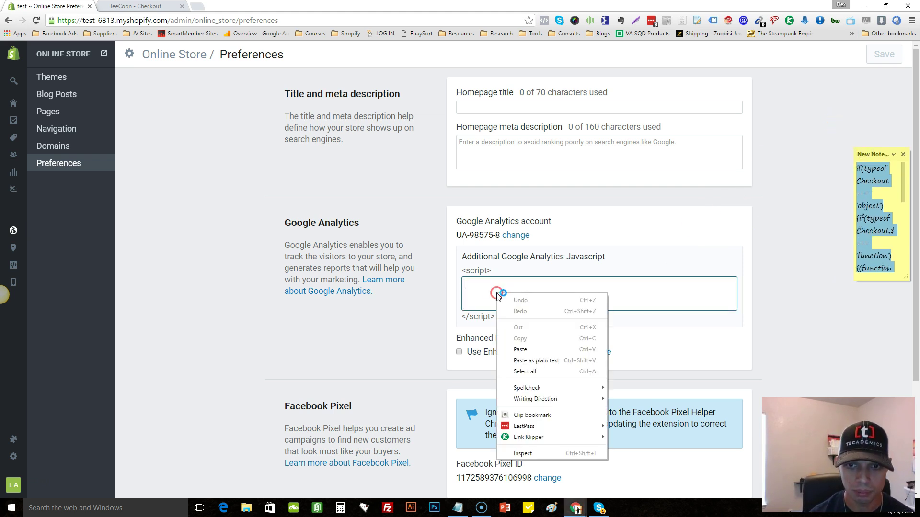
{"action": "left_click", "coordinate": [584, 349]}
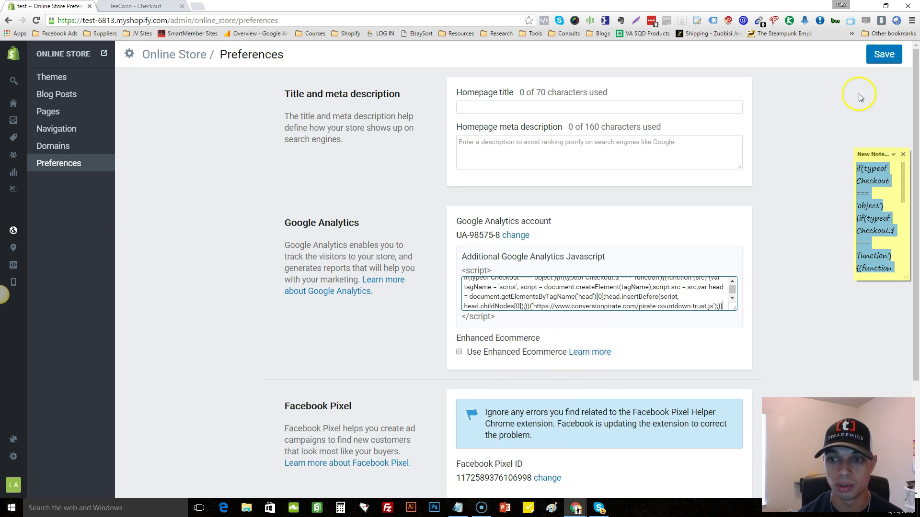
{"action": "left_click", "coordinate": [883, 52]}
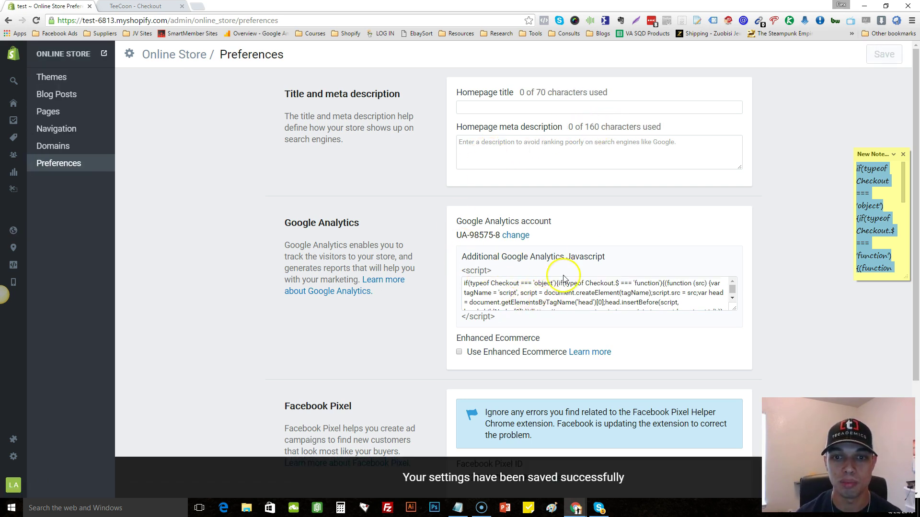
{"action": "mouse_move", "coordinate": [14, 166]}
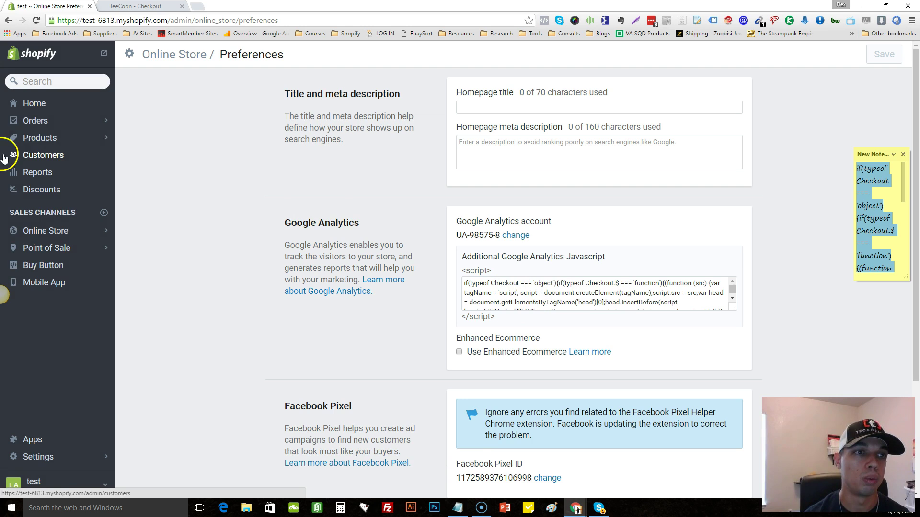
- Open the live storefront and go to the Cat Ears Ring product page
{"action": "left_click", "coordinate": [46, 231]}
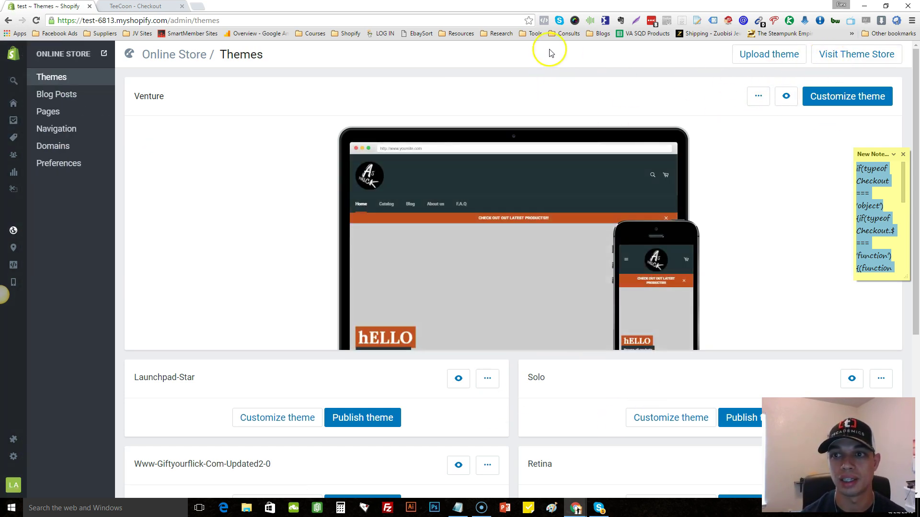
{"action": "left_click", "coordinate": [104, 54]}
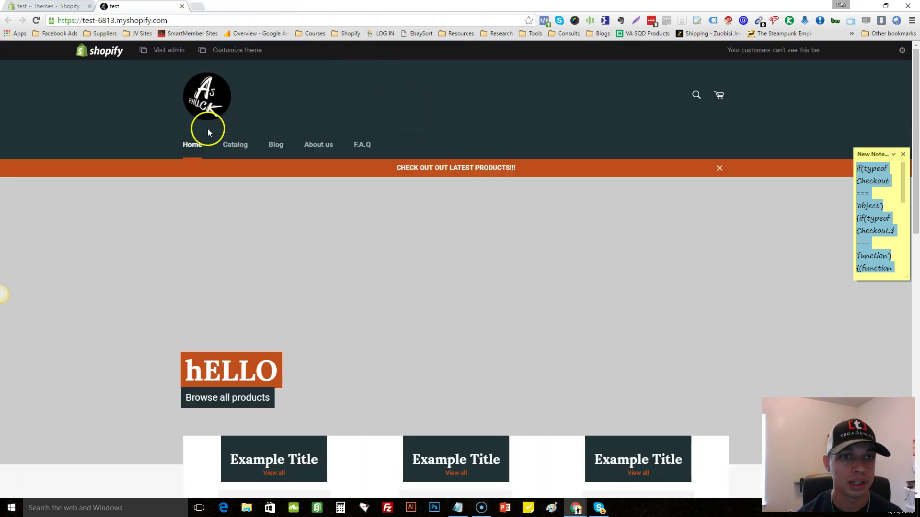
{"action": "left_click", "coordinate": [234, 145]}
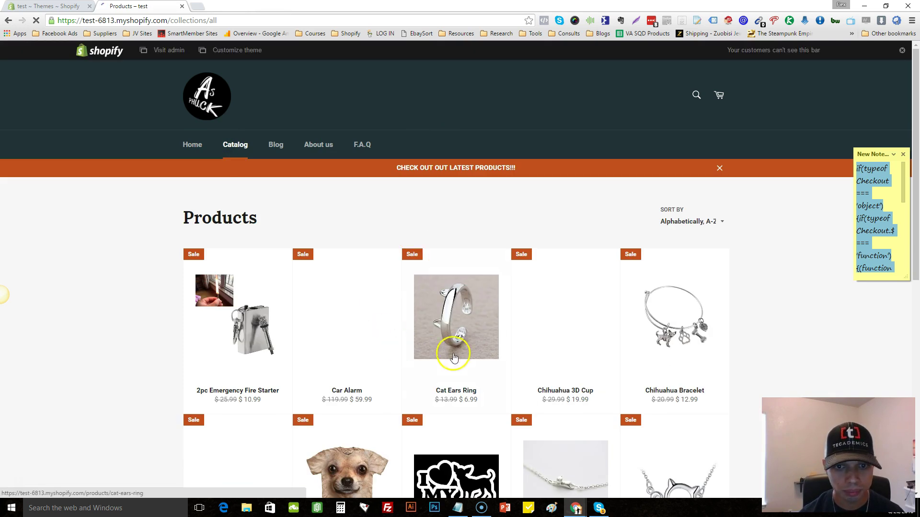
{"action": "left_click", "coordinate": [469, 320]}
- Add the Cat Ears Ring to the cart and proceed to checkout
{"action": "left_click", "coordinate": [623, 284]}
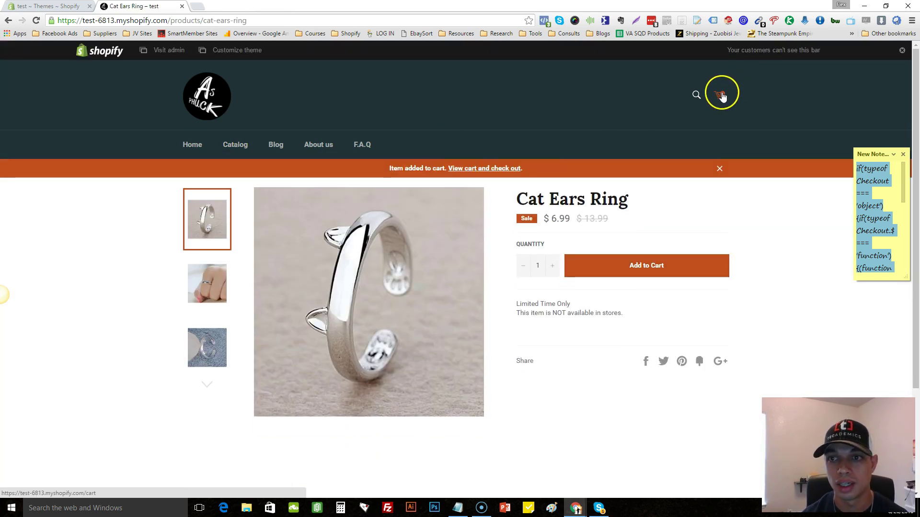
{"action": "left_click", "coordinate": [719, 94]}
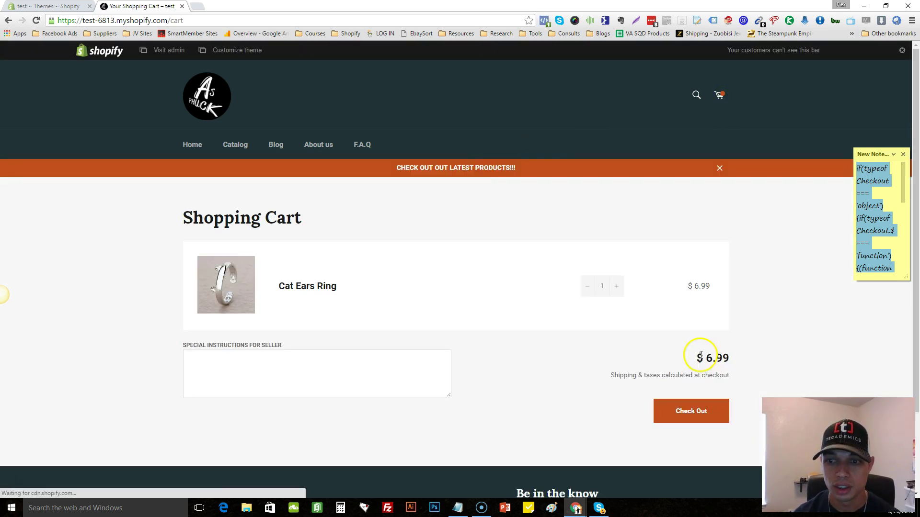
{"action": "left_click", "coordinate": [684, 412]}
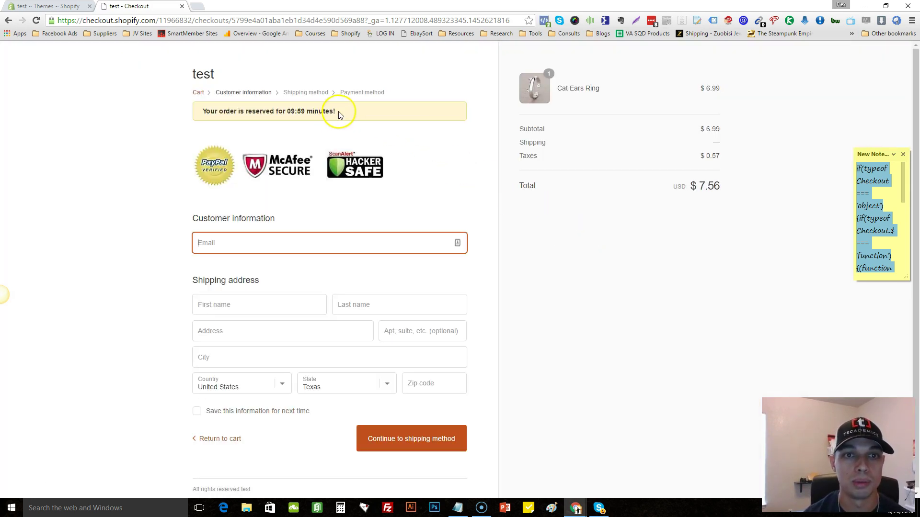
{"action": "left_click_drag", "start_coordinate": [339, 112], "coordinate": [197, 104]}
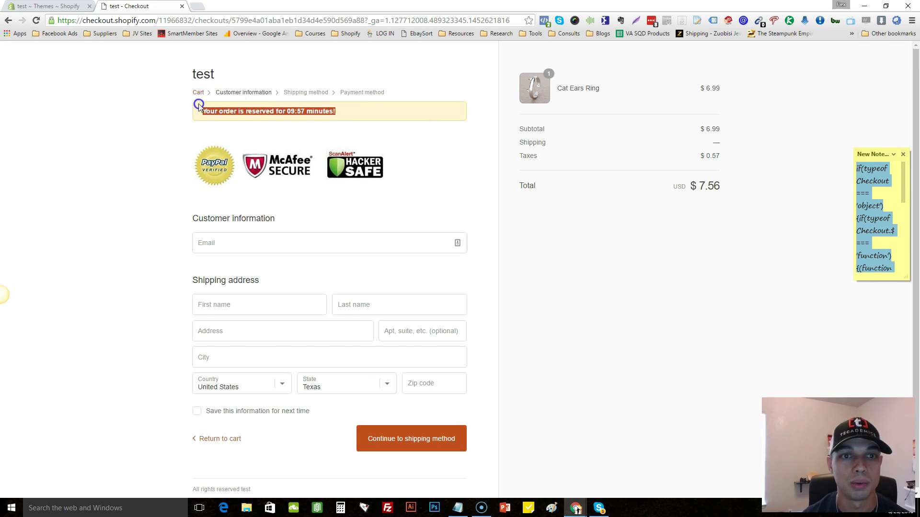
{"action": "left_click", "coordinate": [199, 105]}
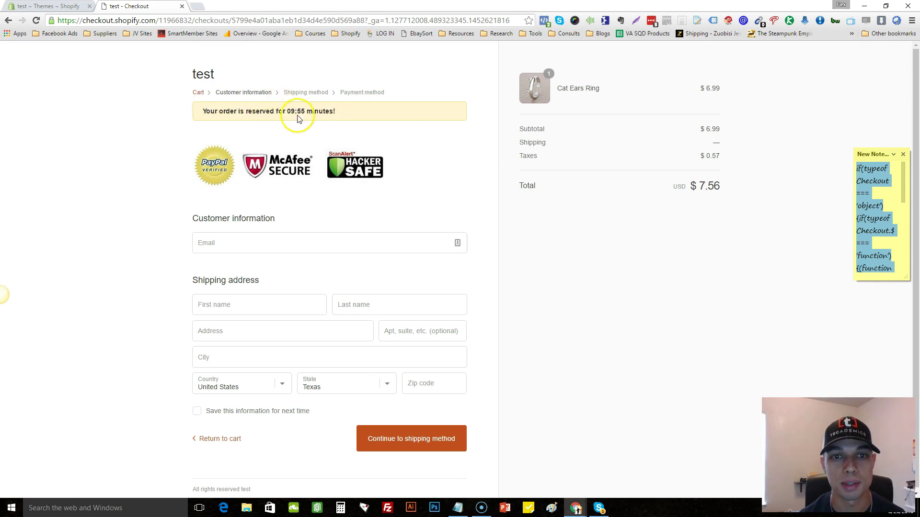